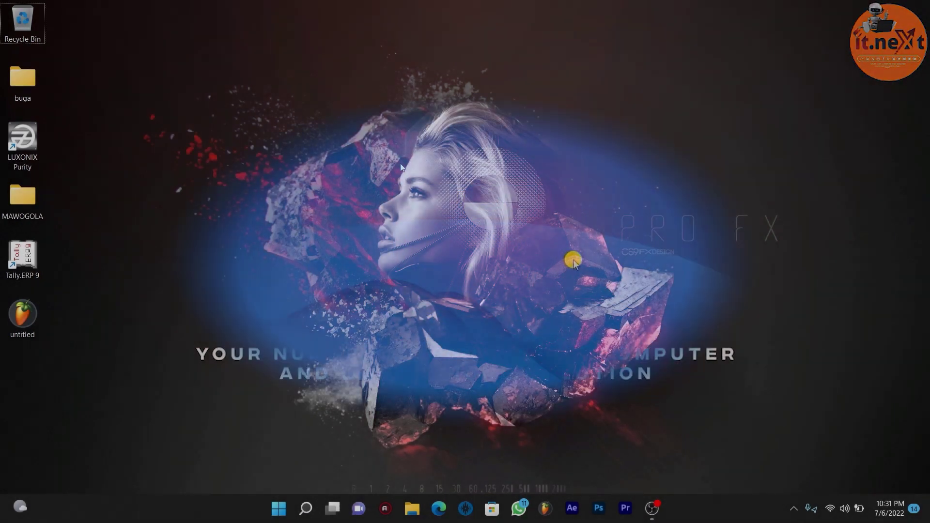
- Refresh the Windows 11 desktop from its right-click menu
{"action": "right_click", "coordinate": [402, 165]}
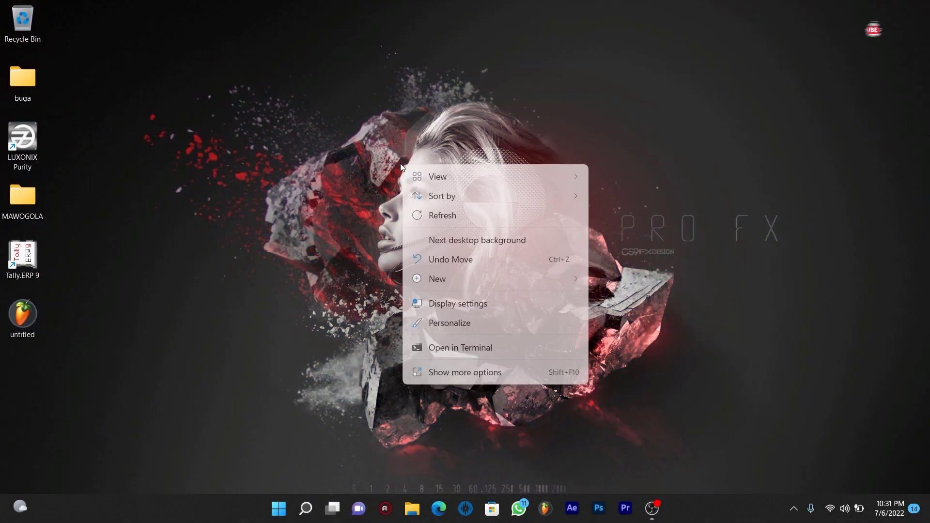
{"action": "left_click", "coordinate": [433, 219]}
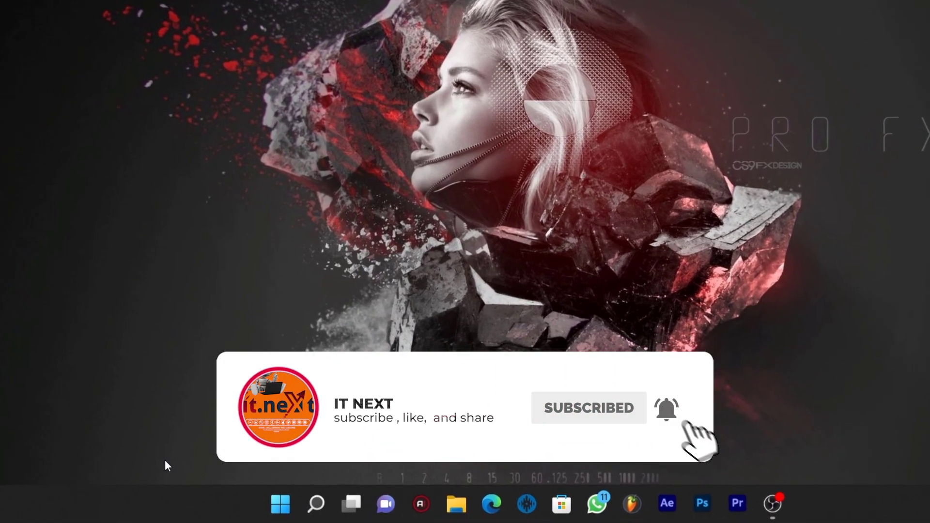
- Open Settings at Network & internet > VPN, where TurboVPN is listed as not connected
{"action": "left_click", "coordinate": [279, 508]}
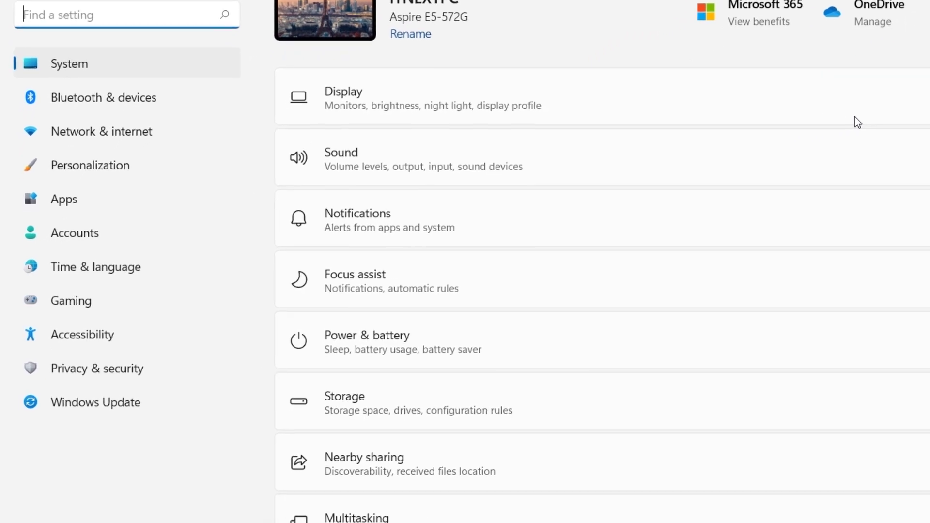
{"action": "left_click", "coordinate": [86, 129]}
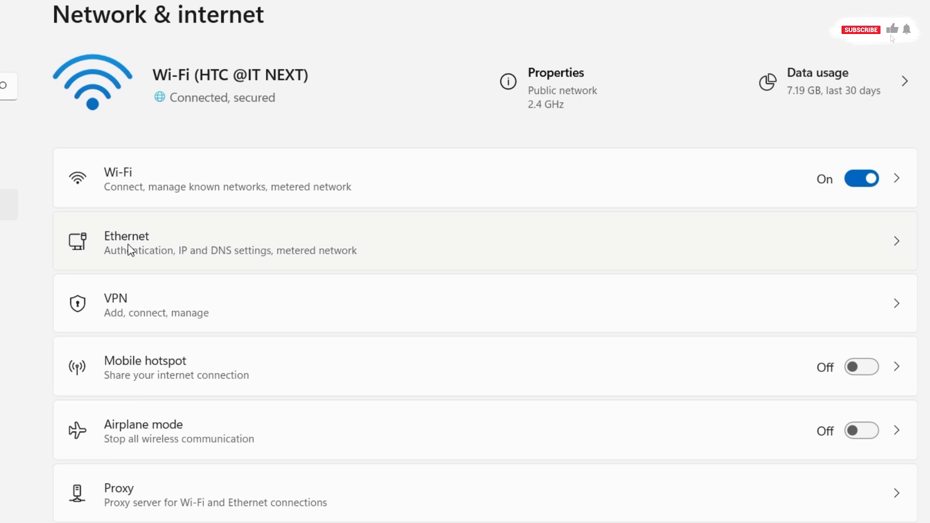
{"action": "left_click", "coordinate": [247, 316]}
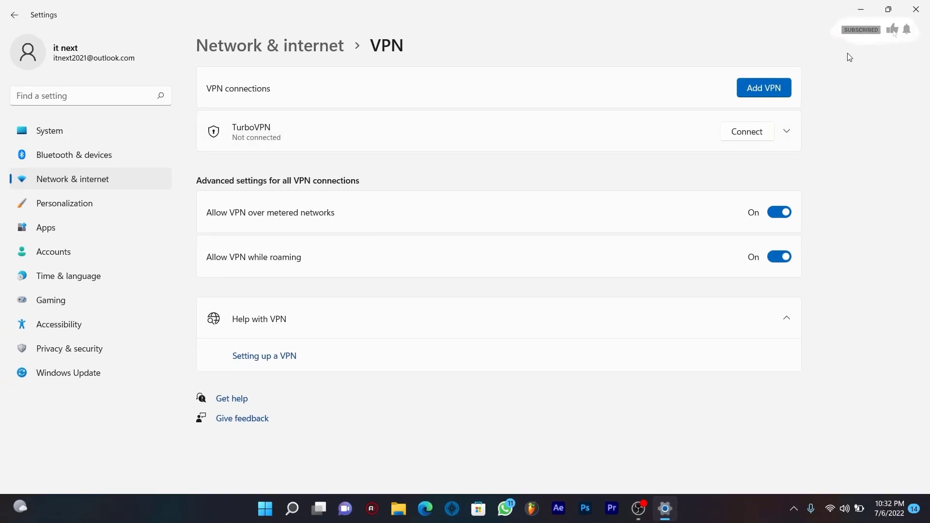
- Add a Windows (built-in) VPN connection named 'IT NEXT VPN CONNECTION'
{"action": "left_click", "coordinate": [764, 91]}
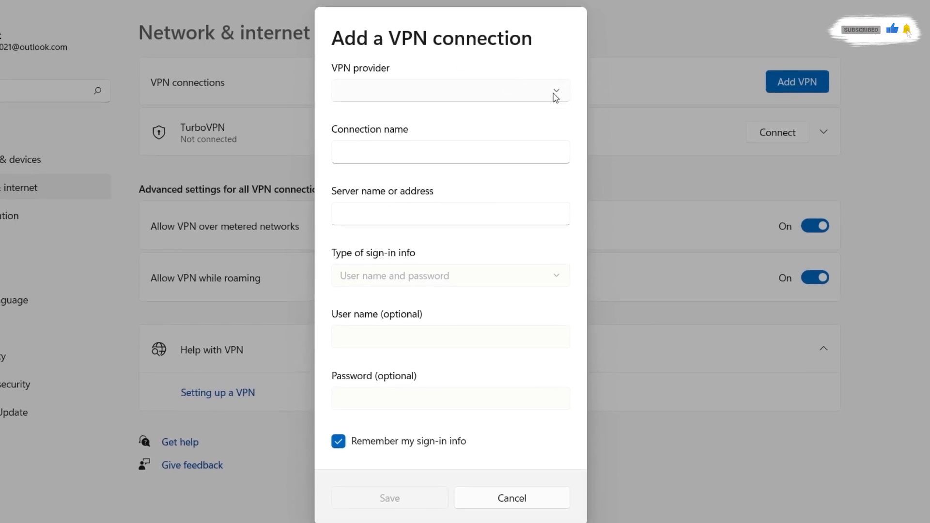
{"action": "left_click", "coordinate": [555, 97]}
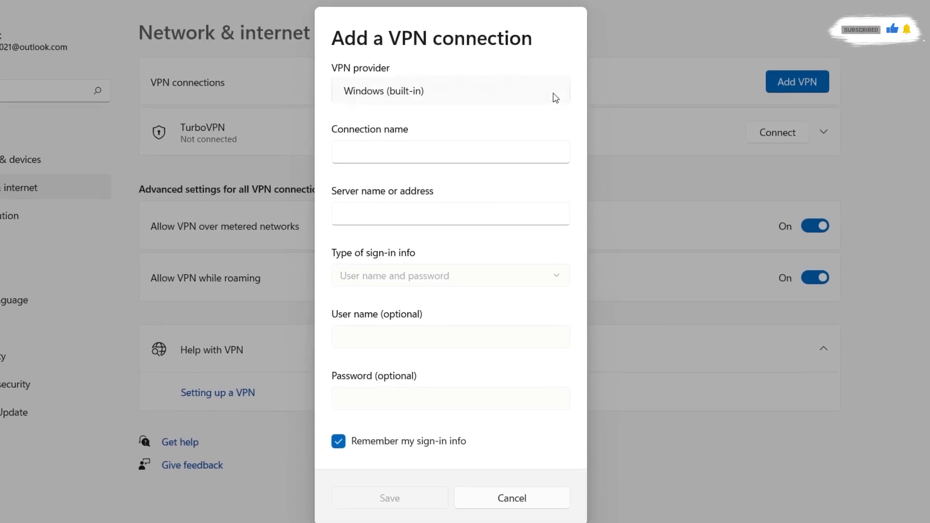
{"action": "left_click", "coordinate": [487, 92]}
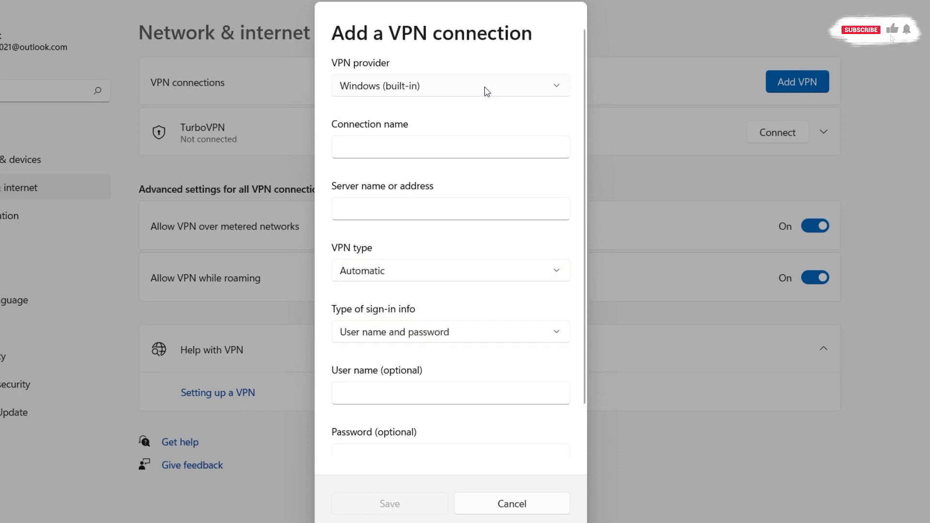
{"action": "left_click", "coordinate": [453, 151]}
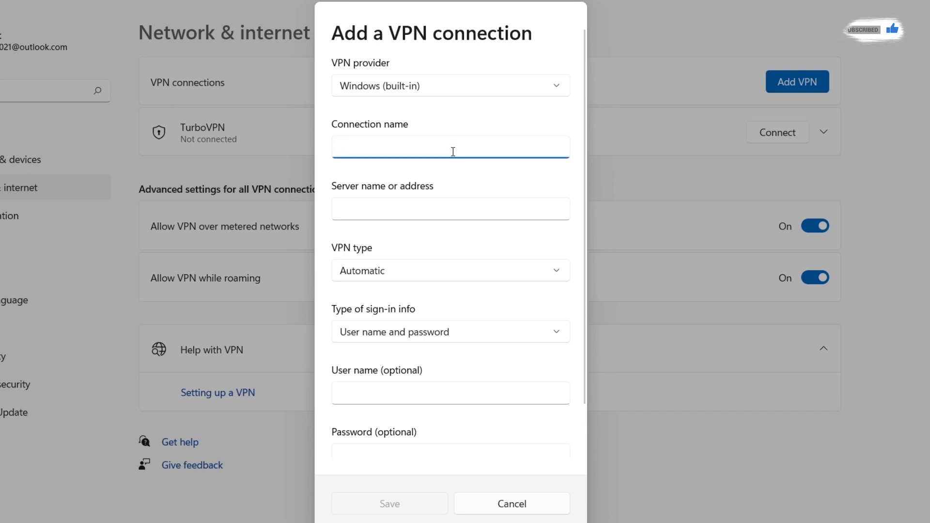
{"action": "type", "text": "IT NEX"}
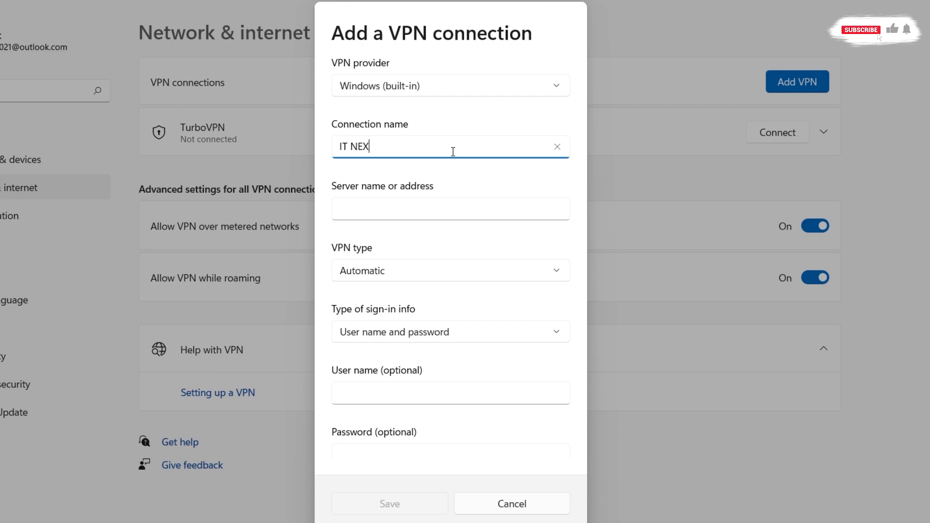
{"action": "type", "text": "T VPN CONNECTION"}
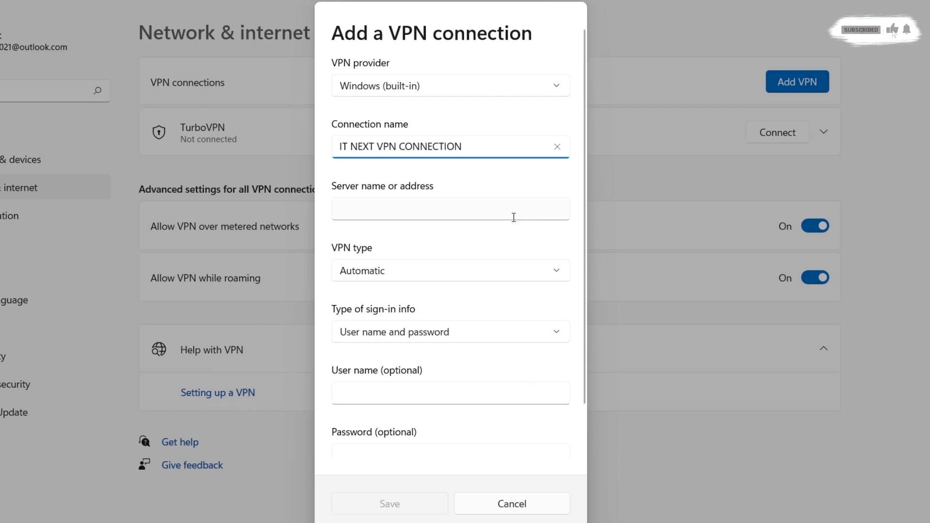
{"action": "left_click", "coordinate": [509, 212]}
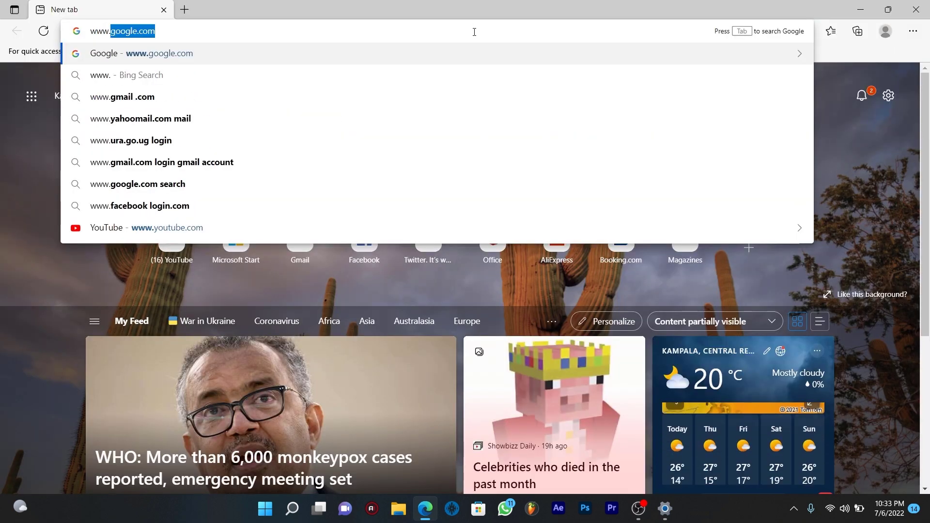
{"action": "type", "text": "b"}
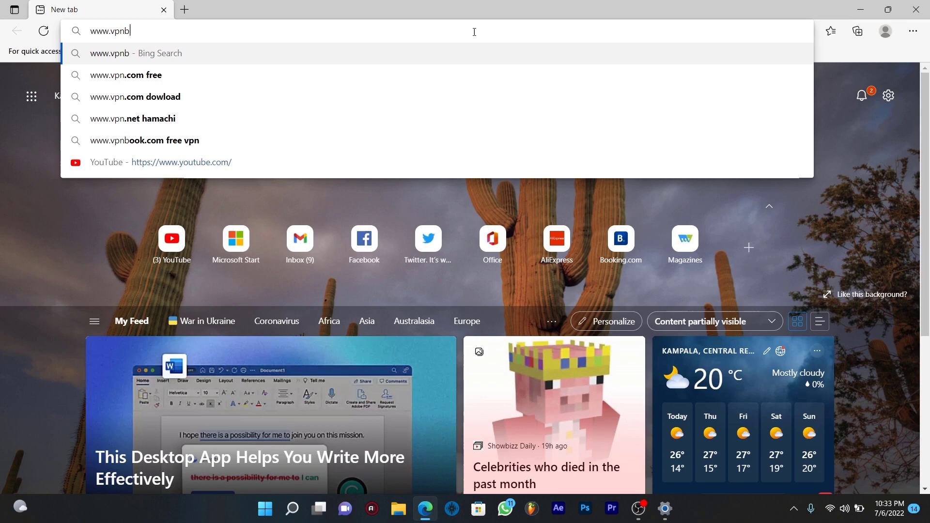
{"action": "type", "text": "ook.com"}
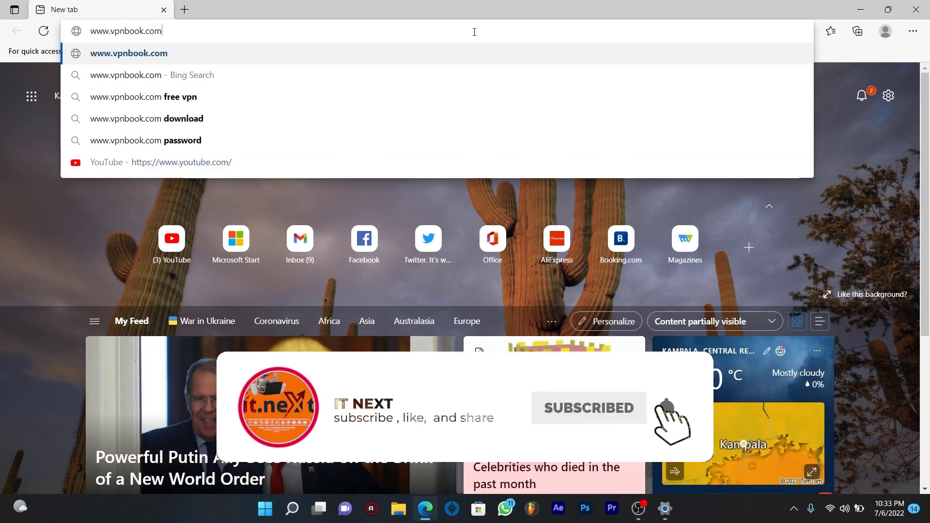
{"action": "key", "text": "Return"}
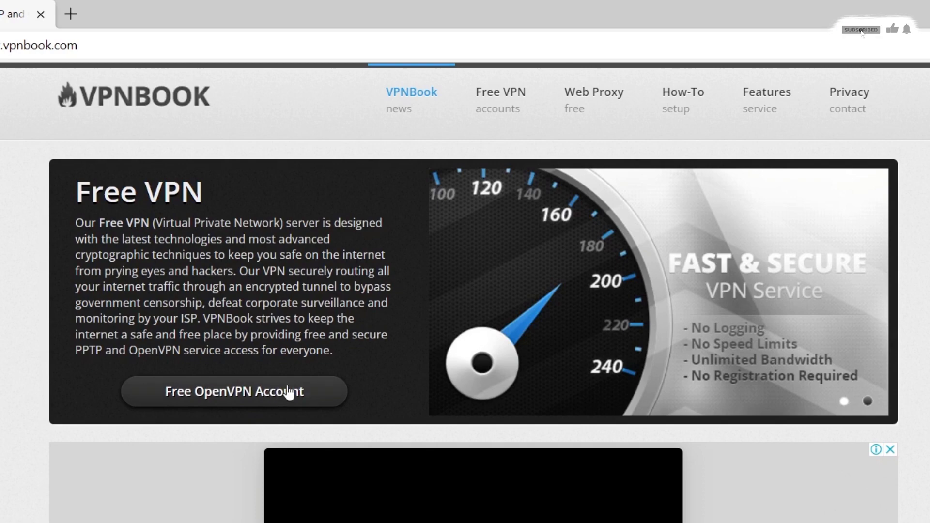
- Open VPNBook's free VPN list, dismiss the ad, and copy the us1.vpnbook.com server address
{"action": "left_click", "coordinate": [262, 403]}
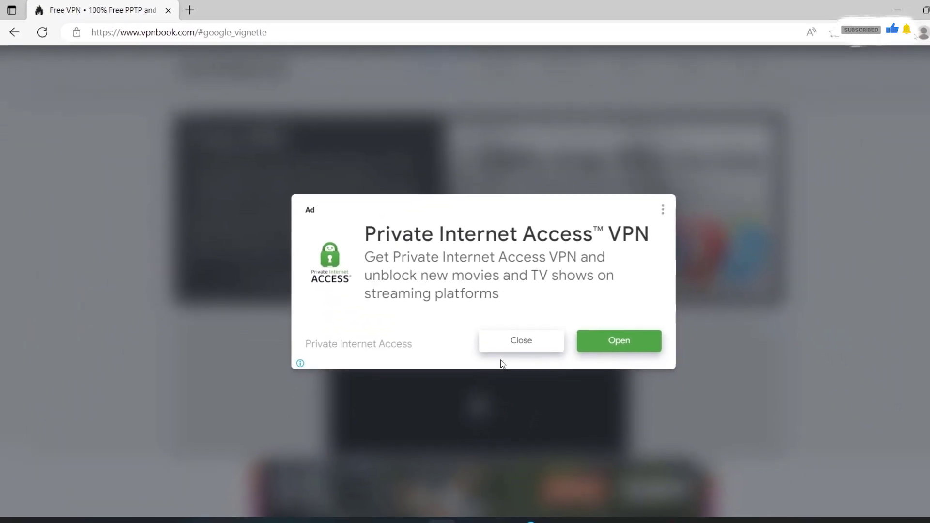
{"action": "left_click", "coordinate": [542, 344]}
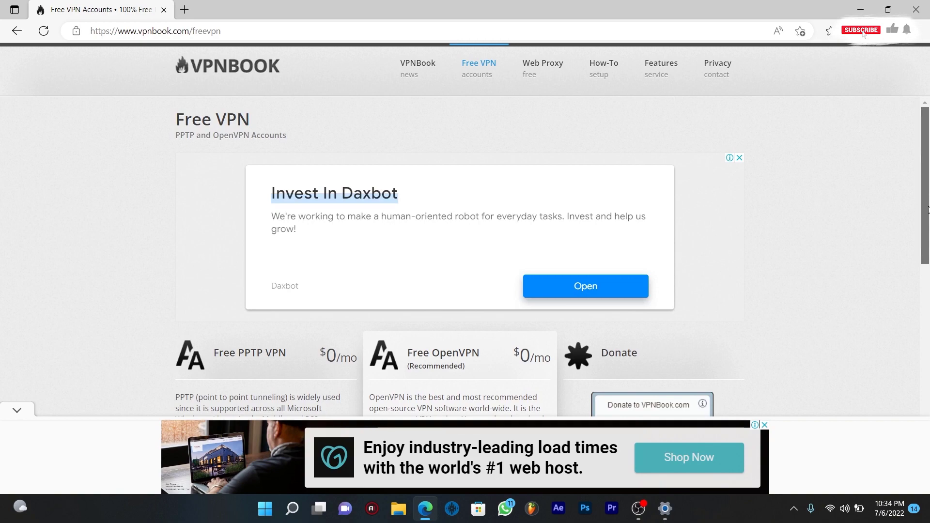
{"action": "left_click_drag", "start_coordinate": [928, 209], "coordinate": [928, 351]}
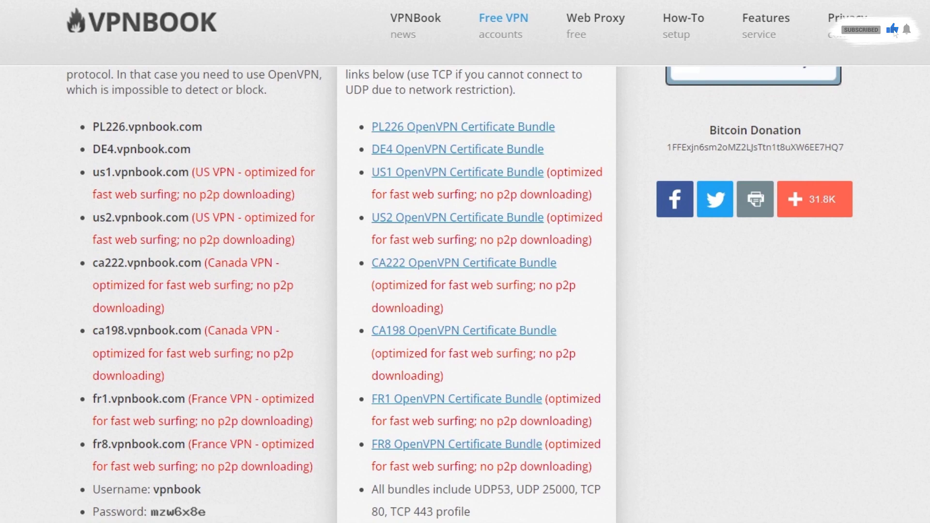
{"action": "left_click_drag", "start_coordinate": [93, 172], "coordinate": [192, 172]}
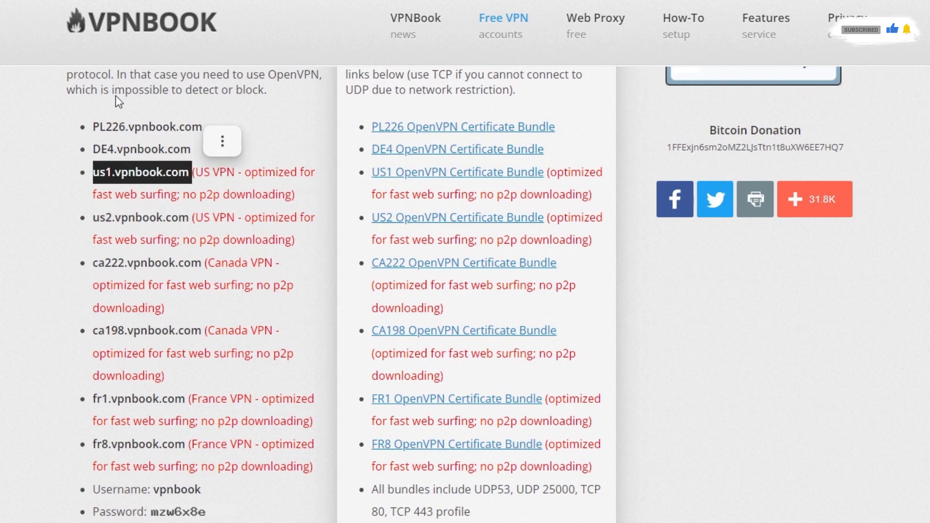
{"action": "right_click", "coordinate": [141, 174]}
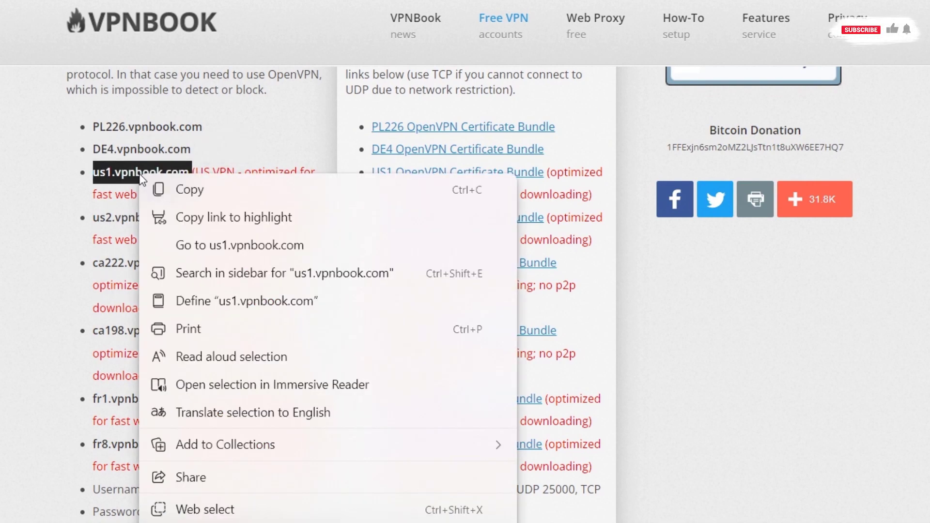
{"action": "left_click", "coordinate": [190, 189]}
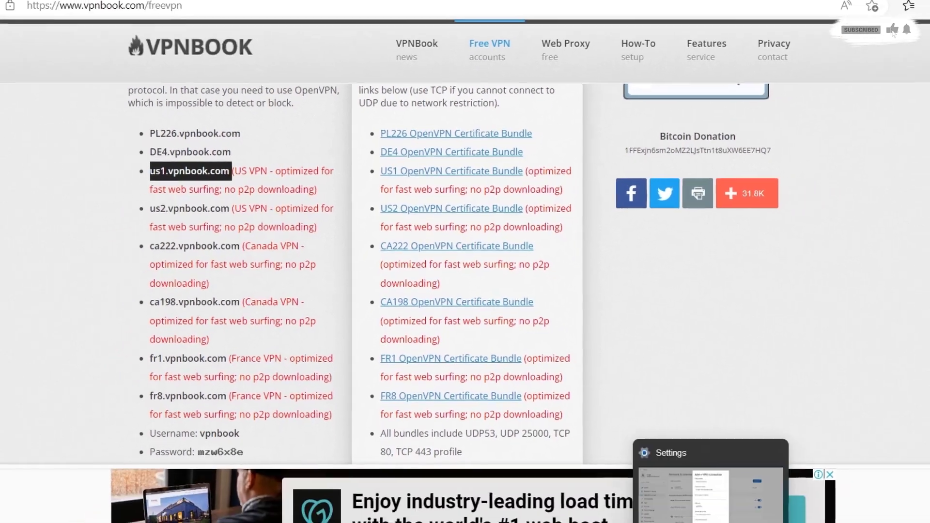
- Paste us1.vpnbook.com as the server address and save the VPN connection
{"action": "left_click", "coordinate": [664, 508]}
{"action": "left_click", "coordinate": [392, 195]}
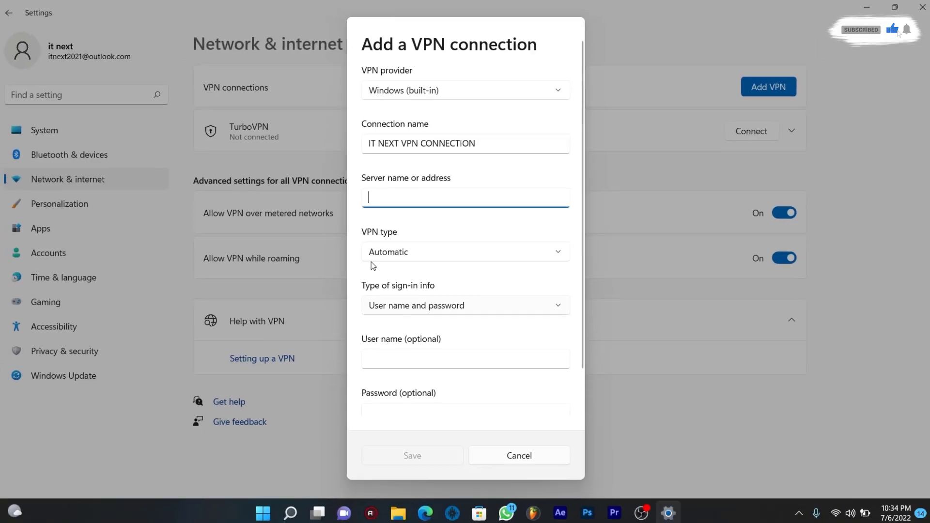
{"action": "right_click", "coordinate": [394, 195]}
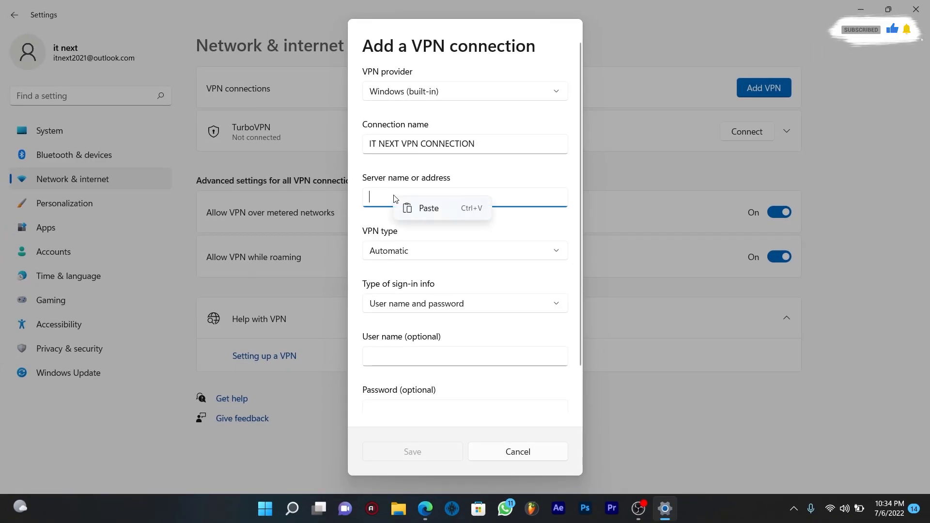
{"action": "left_click", "coordinate": [429, 209]}
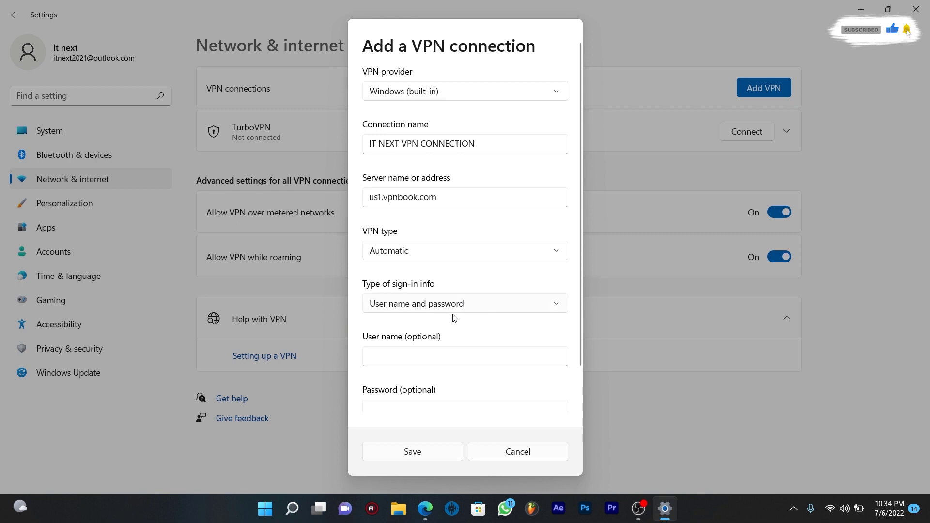
{"action": "left_click", "coordinate": [412, 452]}
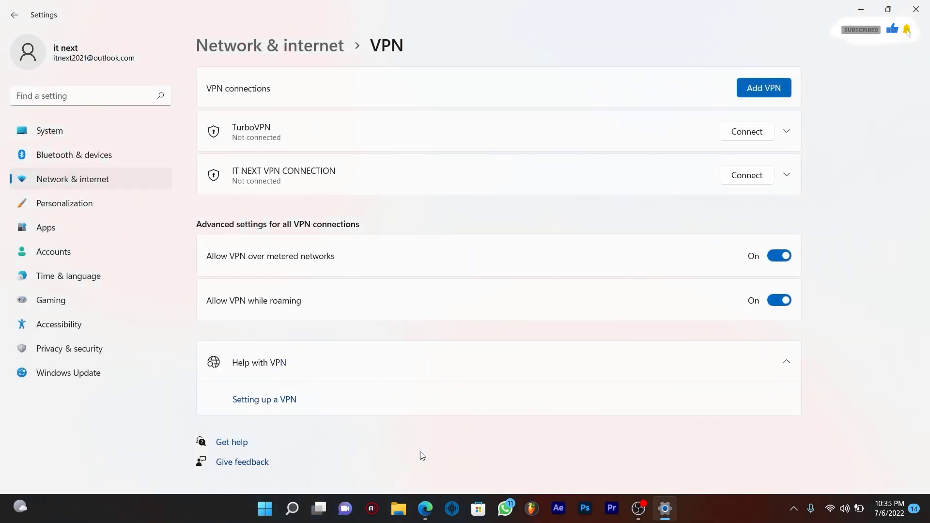
- Connect IT NEXT VPN CONNECTION and fill the sign-in prompt with VPNBook's shared username and password
{"action": "left_click", "coordinate": [746, 175]}
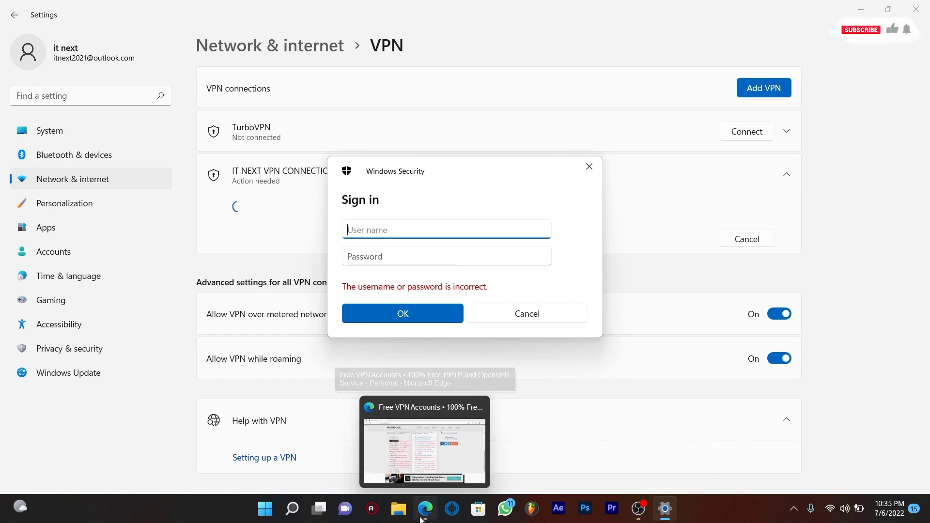
{"action": "left_click", "coordinate": [427, 499]}
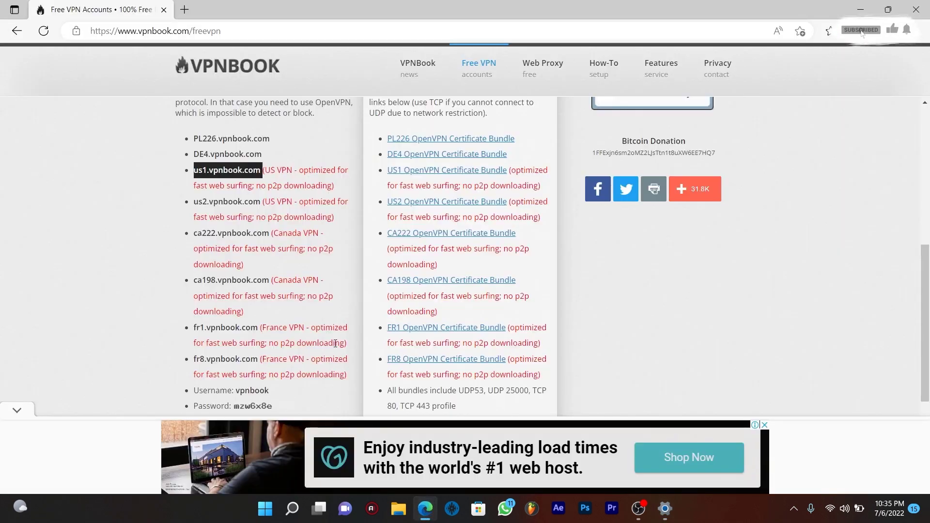
{"action": "scroll", "coordinate": [293, 282], "scroll_direction": "down", "scroll_amount": 2}
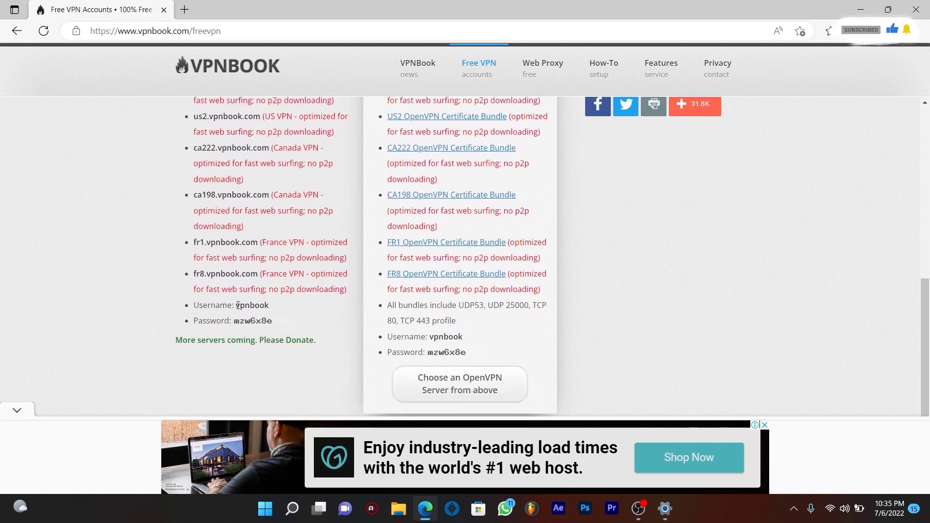
{"action": "left_click_drag", "start_coordinate": [265, 305], "coordinate": [269, 306]}
{"action": "key", "text": "ctrl+c"}
{"action": "key", "text": "alt+Tab"}
{"action": "key", "text": "ctrl+v"}
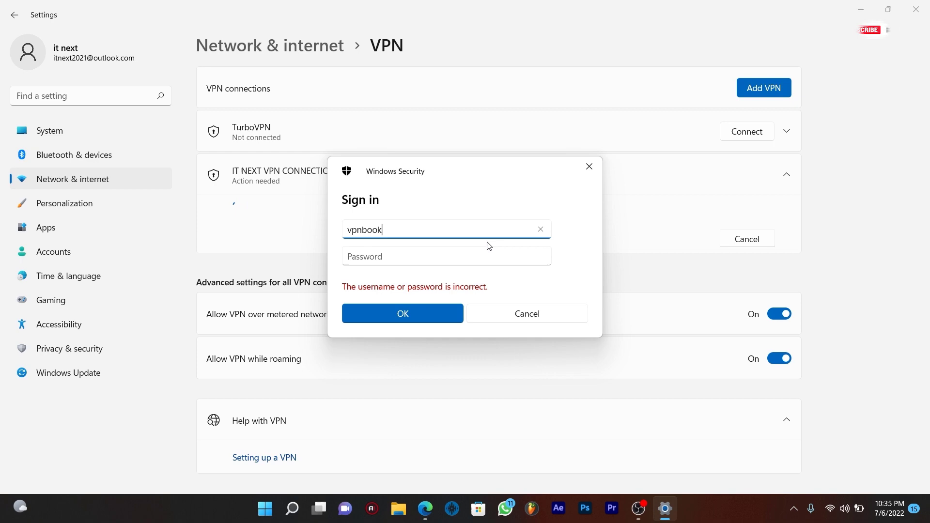
{"action": "left_click", "coordinate": [427, 508]}
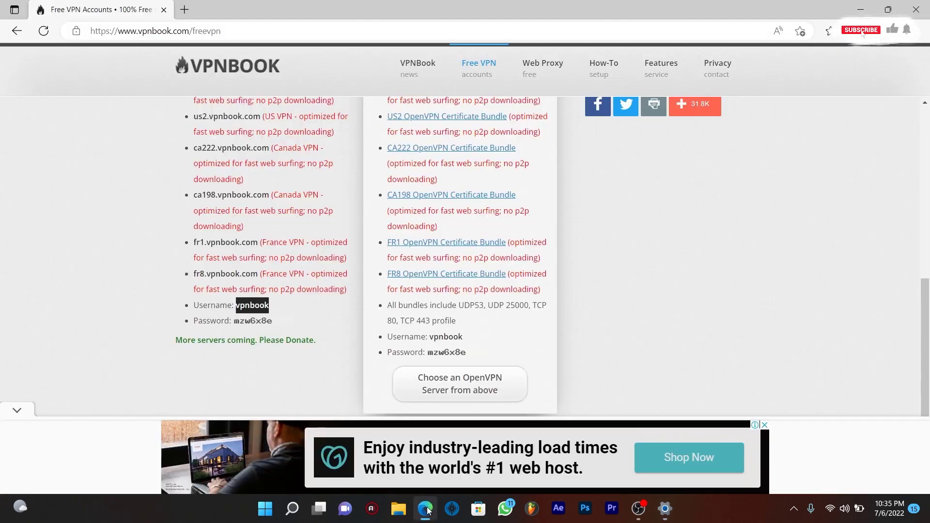
{"action": "key", "text": "alt+Tab"}
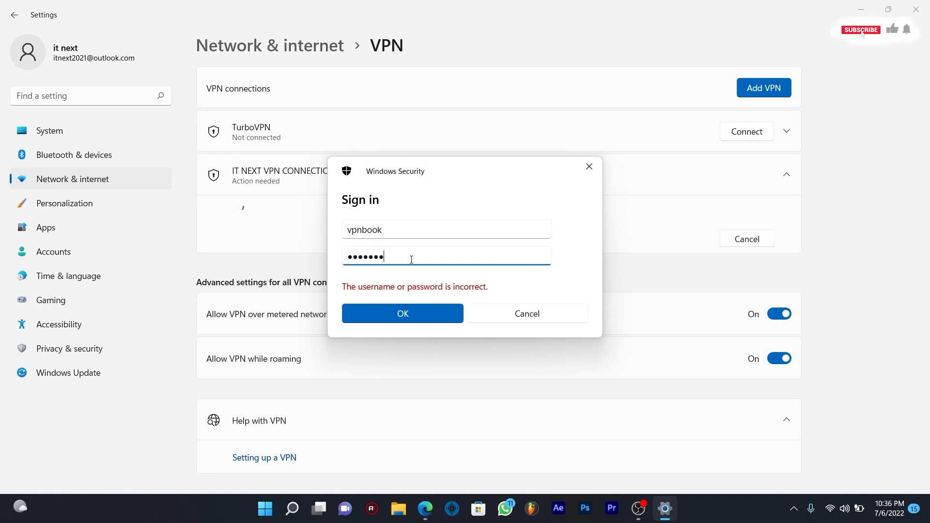
- Submit the sign-in so IT NEXT VPN CONNECTION shows Connected, then return to Edge
{"action": "left_click", "coordinate": [411, 313]}
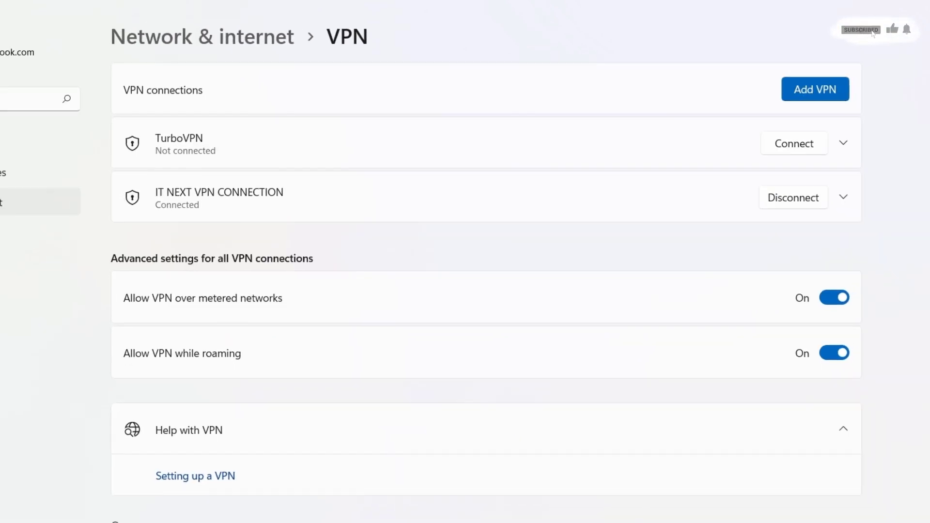
{"action": "left_click", "coordinate": [423, 511]}
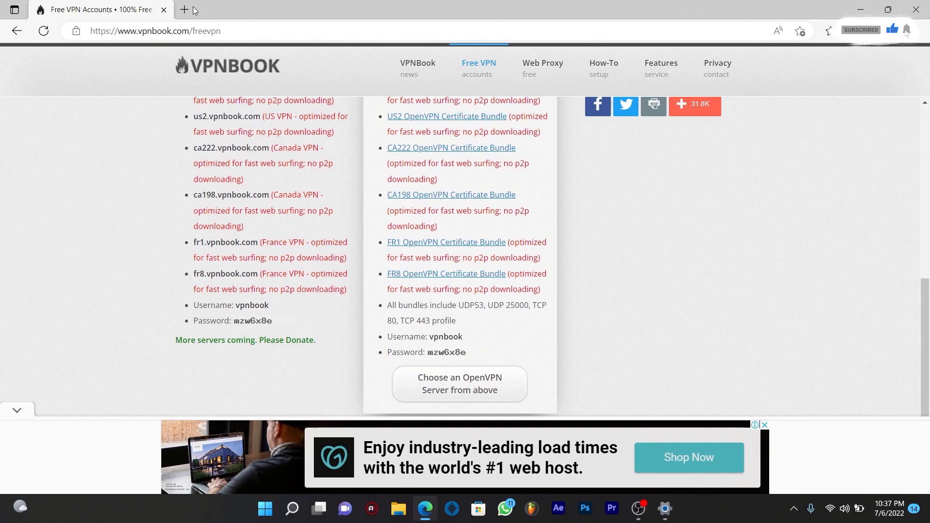
- Search 'what is my location' in a new Edge tab, showing Washington, DC 20002
{"action": "left_click", "coordinate": [184, 10]}
{"action": "left_click", "coordinate": [191, 31]}
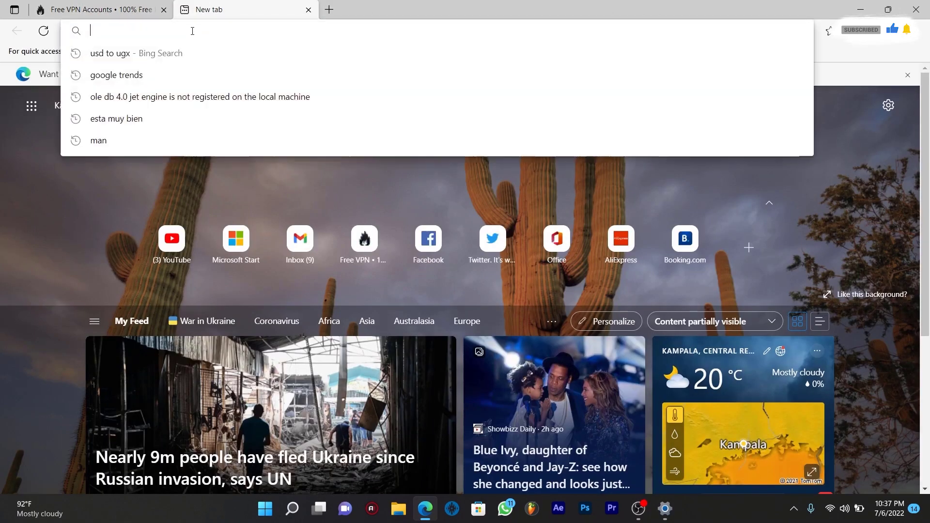
{"action": "type", "text": "what is my loc"}
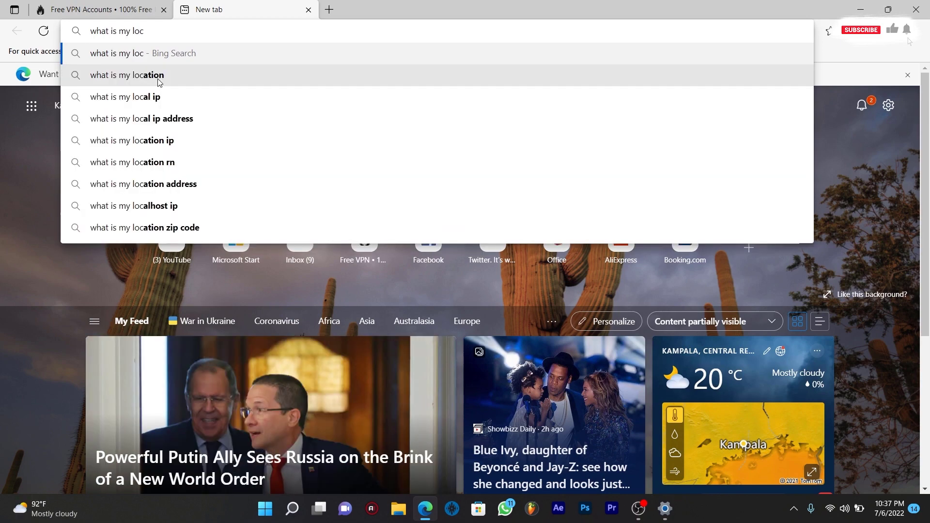
{"action": "left_click", "coordinate": [158, 77]}
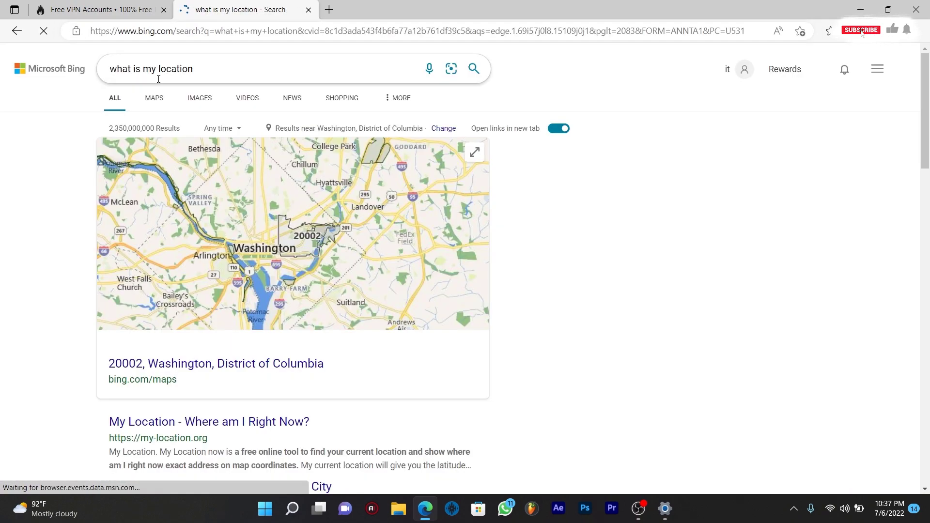